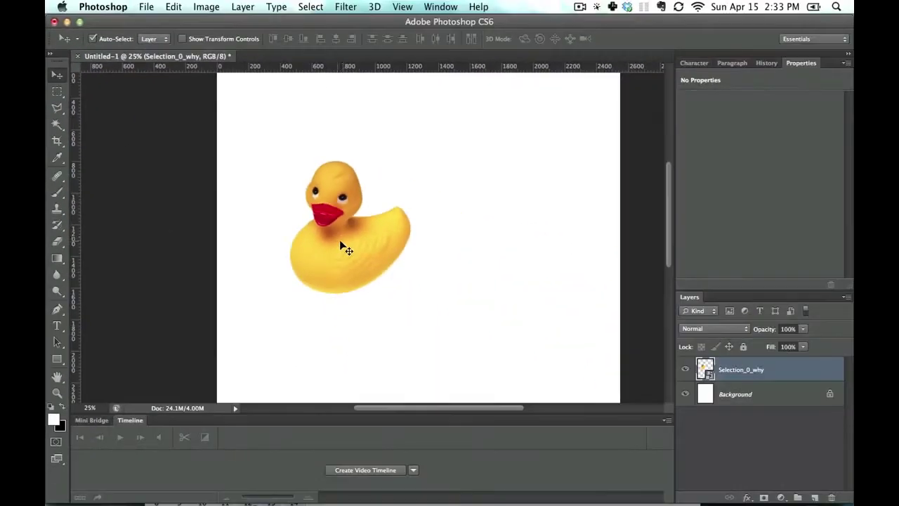
Duplicate the duck once to its right and once below it, and space the three ducks apart on the canvas.
left_click_drag(339, 240, 492, 239)
left_click_drag(298, 244, 344, 345)
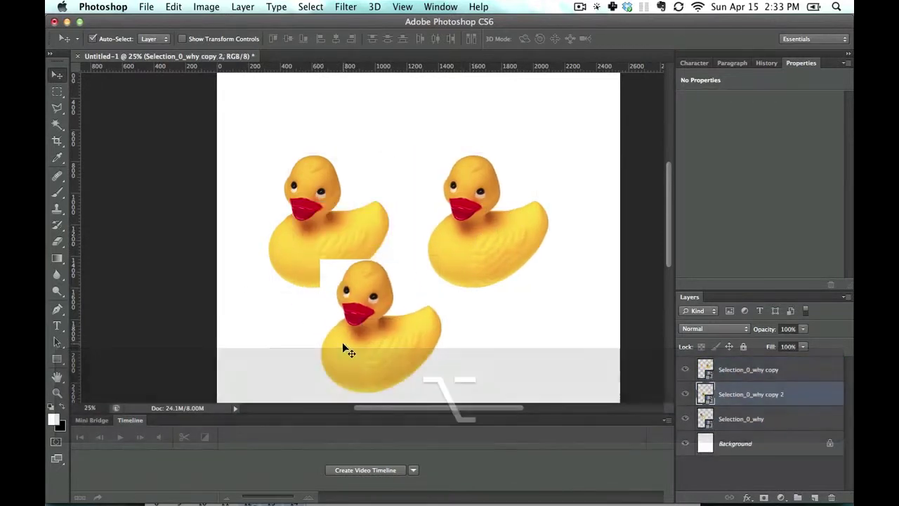
key("super+minus")
left_click_drag(351, 230, 332, 269)
mouse_move(318, 196)
left_mouse_down()
mouse_move(339, 152)
mouse_move(309, 197)
mouse_move(399, 193)
mouse_move(385, 289)
mouse_move(358, 124)
mouse_move(352, 182)
mouse_move(328, 199)
mouse_move(401, 201)
mouse_move(331, 191)
mouse_move(319, 209)
mouse_move(335, 153)
mouse_move(368, 134)
mouse_move(319, 181)
left_mouse_up()
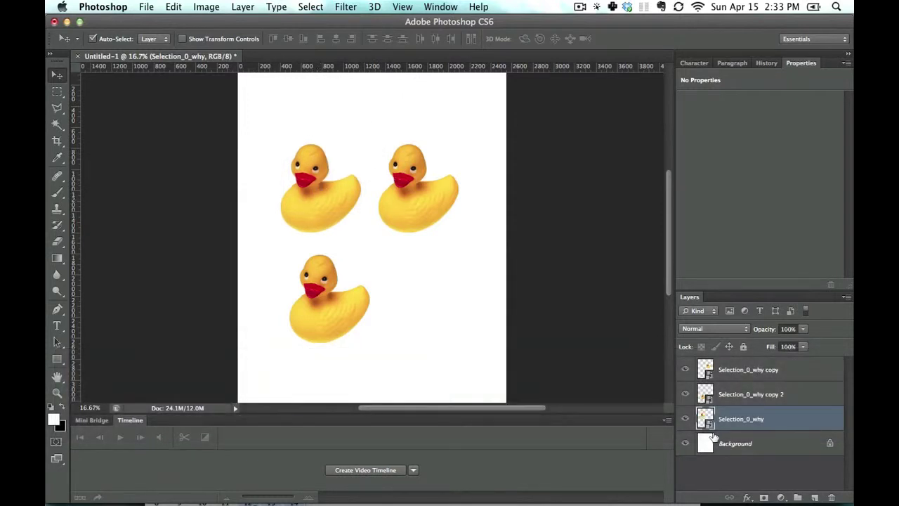
Fill the Background layer with black and move the upper-left duck up.
left_click(756, 440)
key("super+BackSpace")
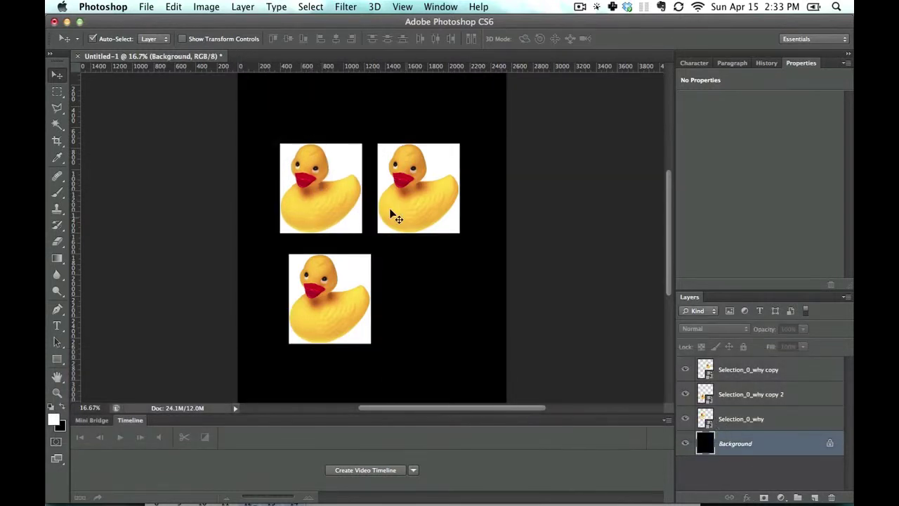
left_click(334, 182)
left_click_drag(334, 183, 332, 150)
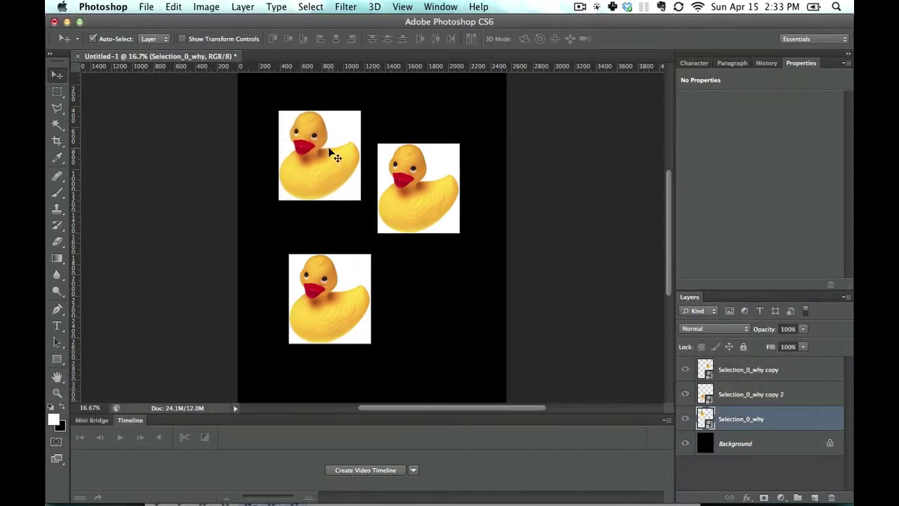
Duplicate the upper-left duck to the lower right, and line up the lower-left duck beneath the upper-left one.
left_click_drag(329, 187, 438, 321)
mouse_move(407, 278)
left_mouse_down()
mouse_move(375, 229)
mouse_move(411, 292)
left_mouse_up()
left_click_drag(340, 263, 329, 241)
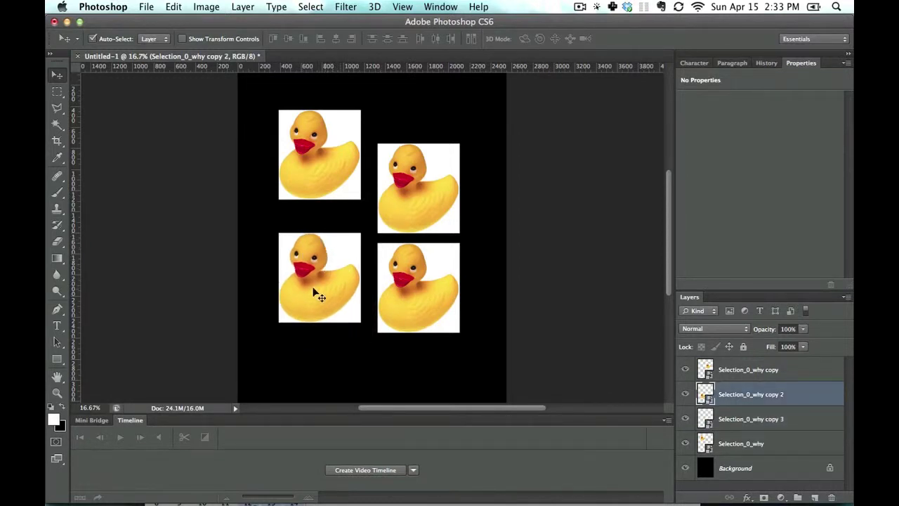
mouse_move(333, 297)
left_mouse_down()
mouse_move(331, 284)
mouse_move(327, 319)
mouse_move(335, 248)
mouse_move(341, 327)
left_mouse_up()
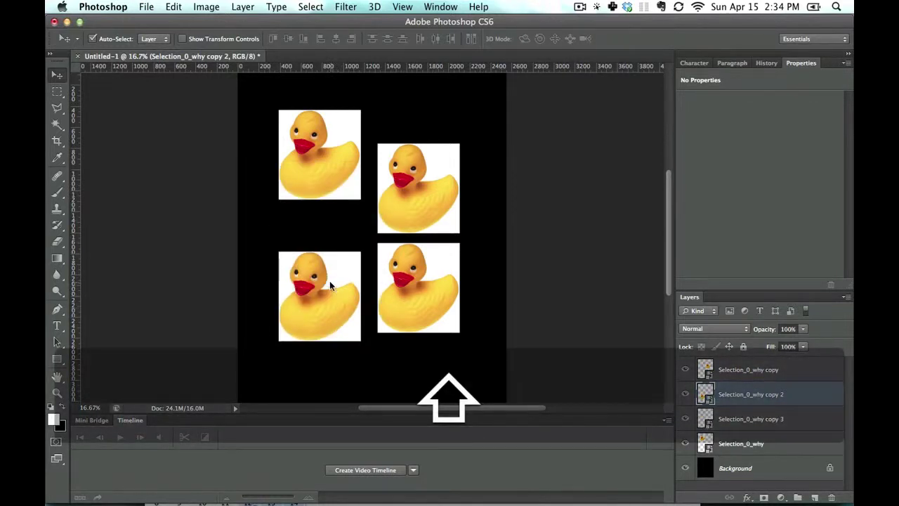
Select the lower-right, upper-right and upper-left ducks together, move them down slightly, and deselect them.
left_click(330, 280)
left_click(536, 189)
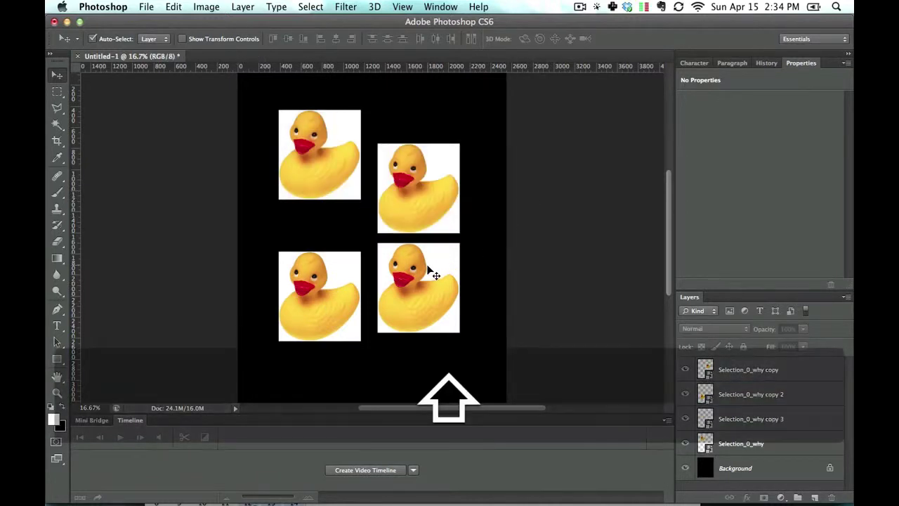
left_click(431, 273)
left_click(429, 201, "shift")
left_click(347, 171, "shift")
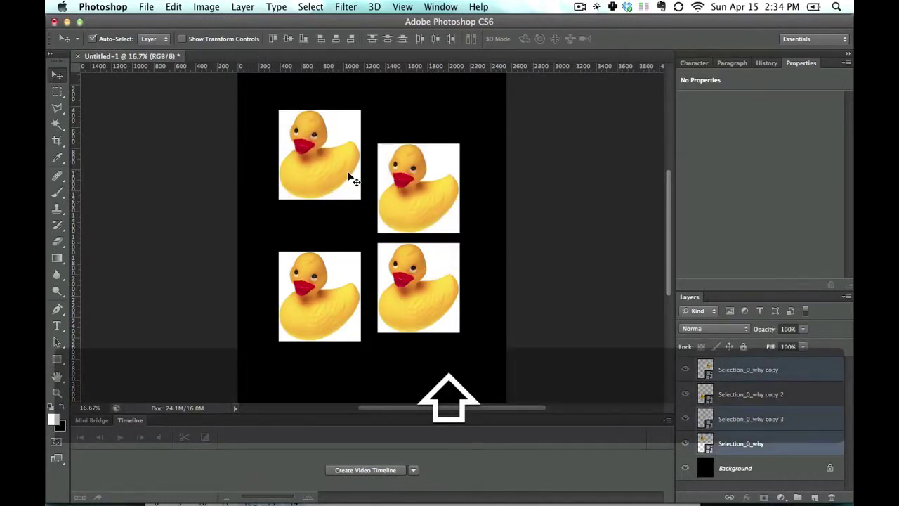
left_click_drag(430, 190, 546, 195)
left_click(444, 146)
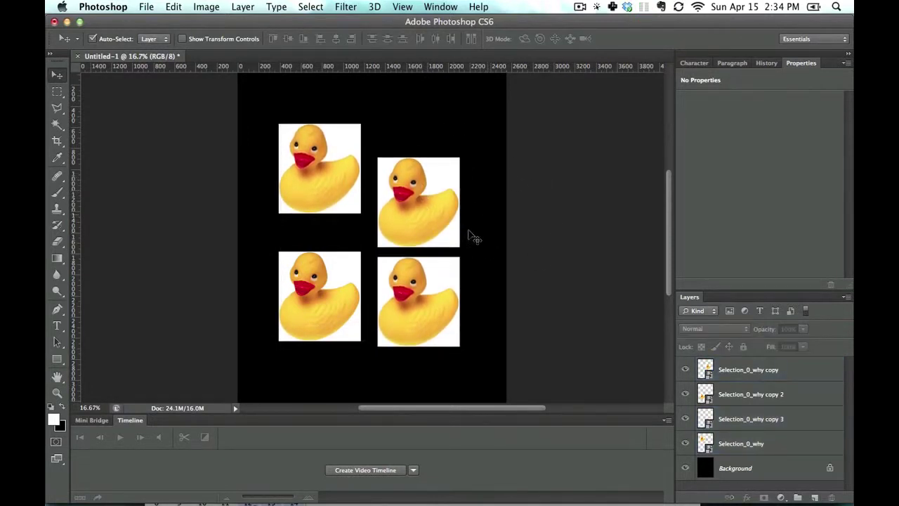
Choose the Selection_0_why copy layer from the layers under the upper-right duck, and stack both upper ducks over the lower-right duck.
right_click(413, 191)
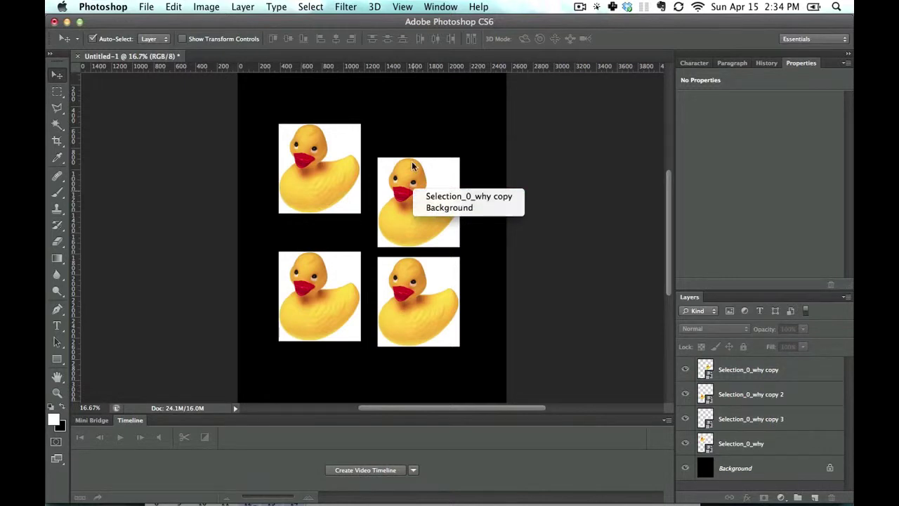
left_click(430, 196)
left_click_drag(431, 187, 439, 257)
left_click_drag(330, 185, 443, 274)
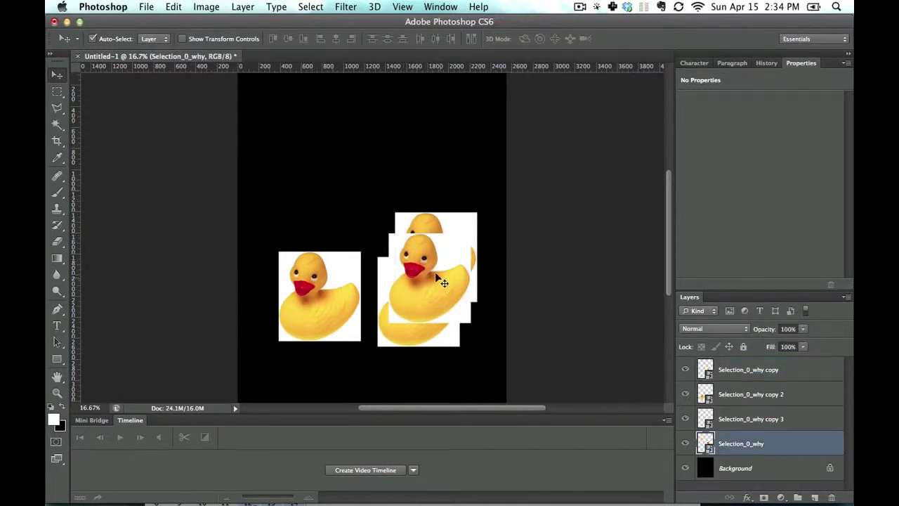
List the layers under the overlapping ducks, and move the Selection_0_why copy duck up and left out of the stack.
right_click(430, 274)
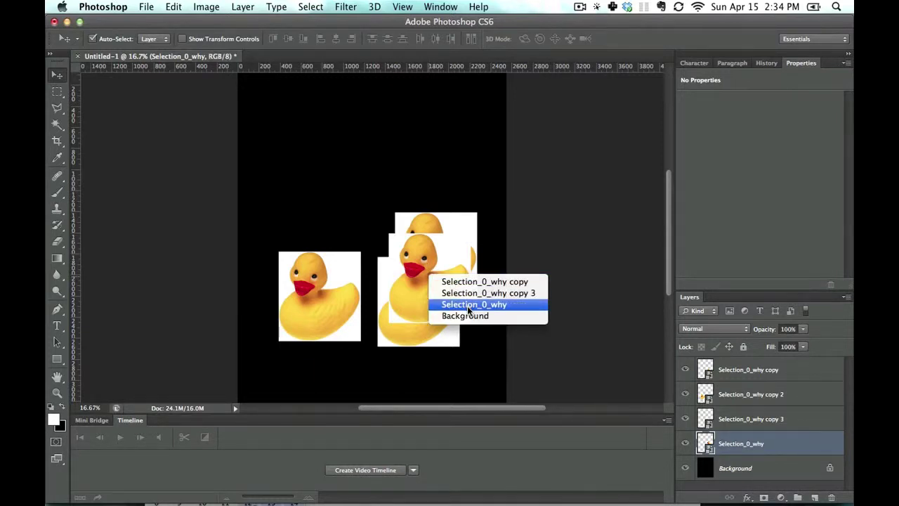
left_click(425, 292)
left_click_drag(438, 295, 411, 222)
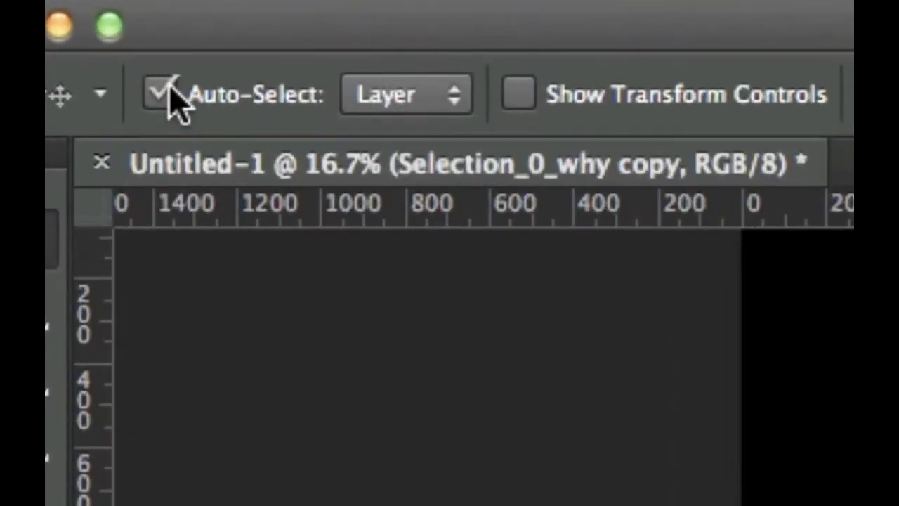
Try moving a duck with Auto-Select off, turn Auto-Select back on, and move the overlapped Selection_0_why duck up.
left_click(163, 94)
left_click_drag(501, 267, 455, 282)
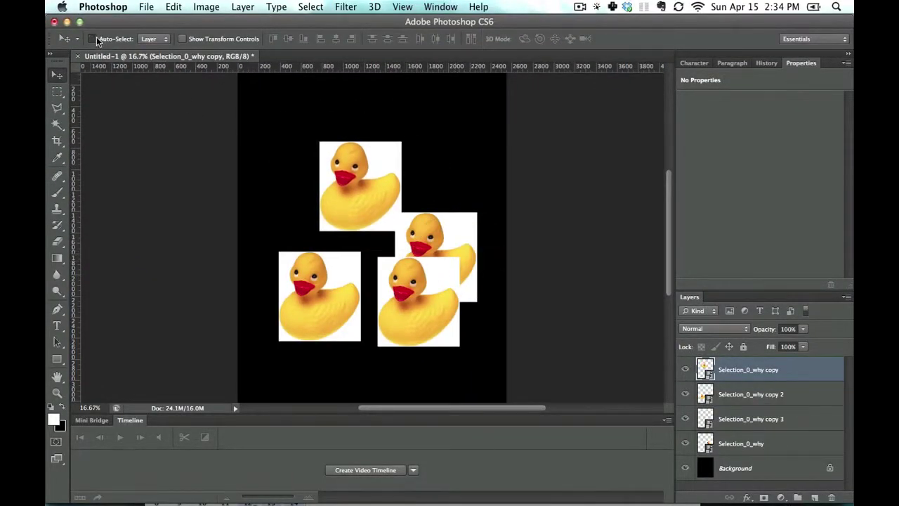
left_click_drag(437, 261, 435, 122)
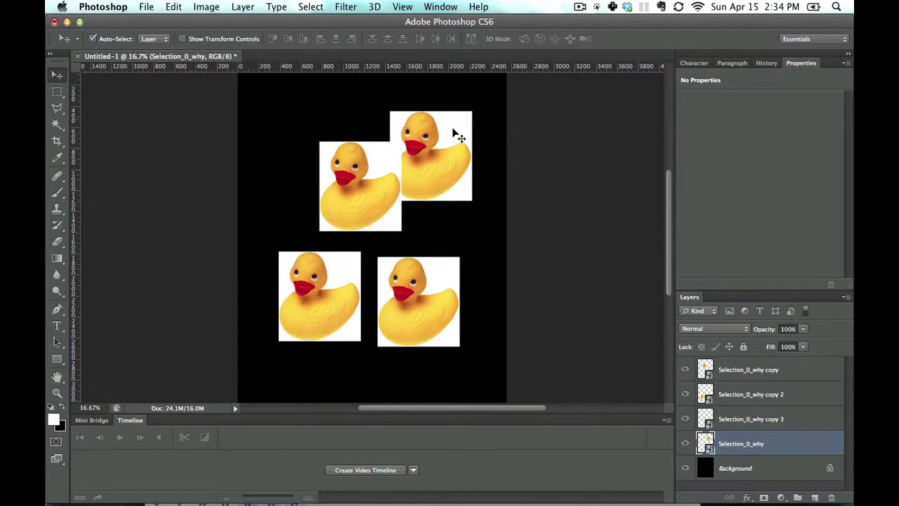
Group the Selection_0_why, copy 2 and copy 3 layers, and move the group slightly with Auto-Select set to Group.
left_click(761, 394, "shift")
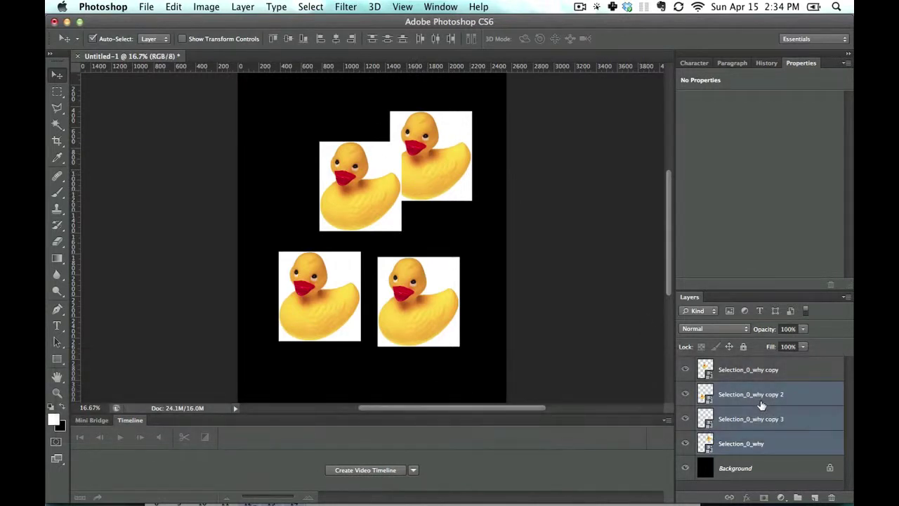
key("super+g")
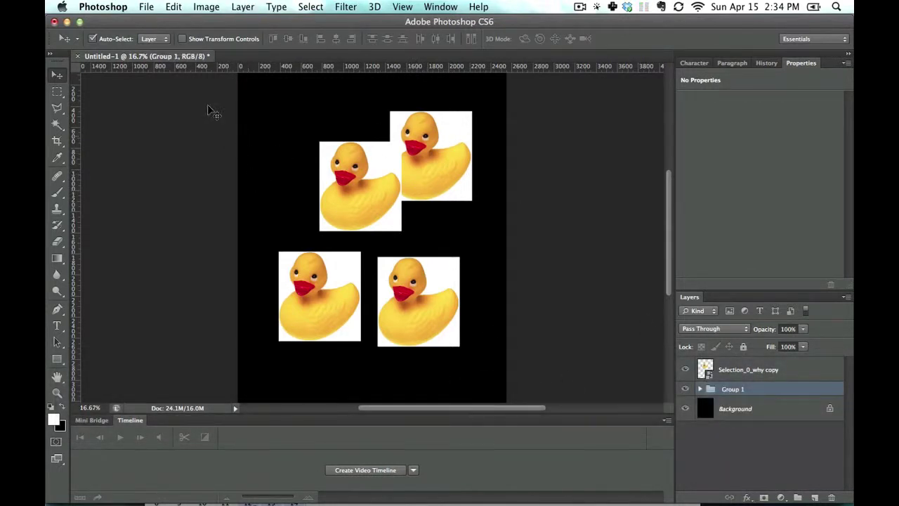
left_click(157, 40)
left_click(158, 30)
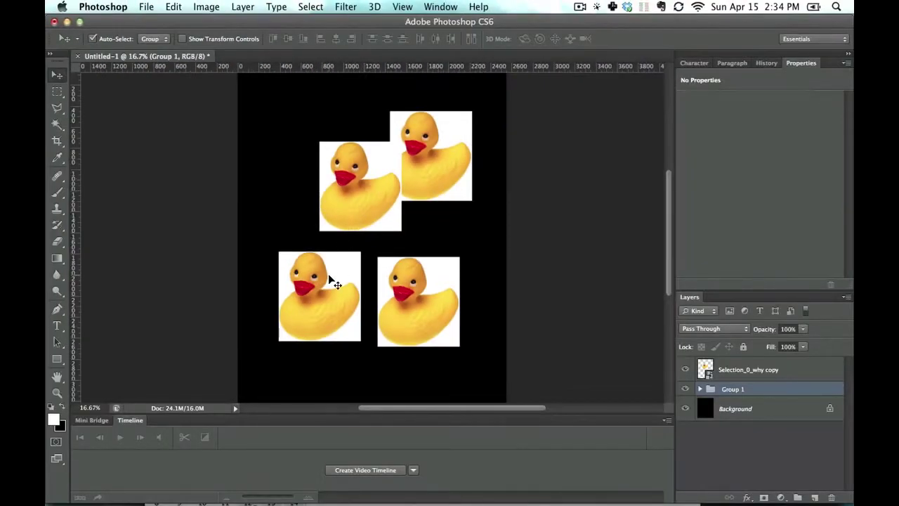
mouse_move(330, 280)
left_mouse_down()
mouse_move(309, 299)
mouse_move(337, 281)
mouse_move(324, 293)
left_mouse_up()
Move the ungrouped duck to the upper left, and switch Auto-Select back to Layer to reposition the upper-right duck on its own.
left_click(355, 171)
left_click_drag(355, 170, 308, 141)
left_click(153, 39)
left_click(150, 46)
mouse_move(419, 176)
left_mouse_down()
mouse_move(425, 207)
mouse_move(407, 199)
mouse_move(421, 158)
mouse_move(434, 177)
left_mouse_up()
left_click(152, 30)
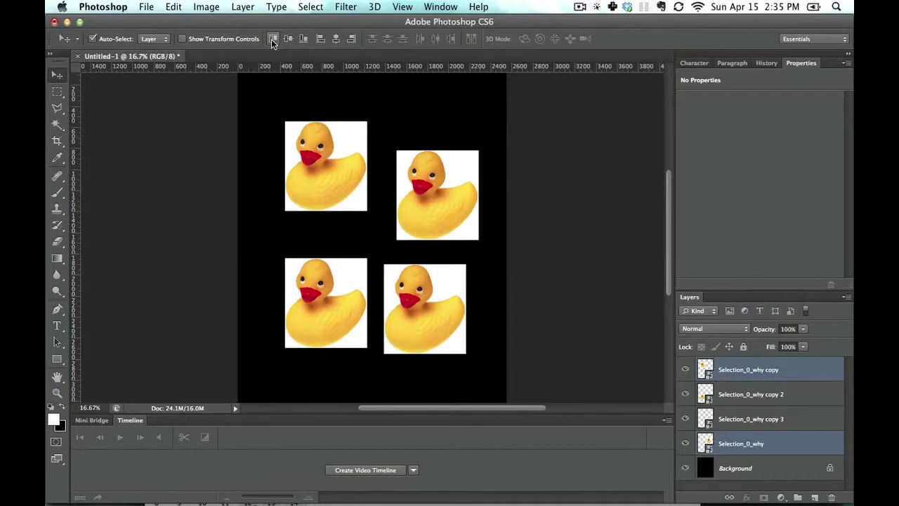
Align the two upper ducks by their top edges and the two right-hand ducks by their right edges.
left_click(274, 39)
left_click_drag(415, 289, 391, 275)
left_click(429, 158, "shift")
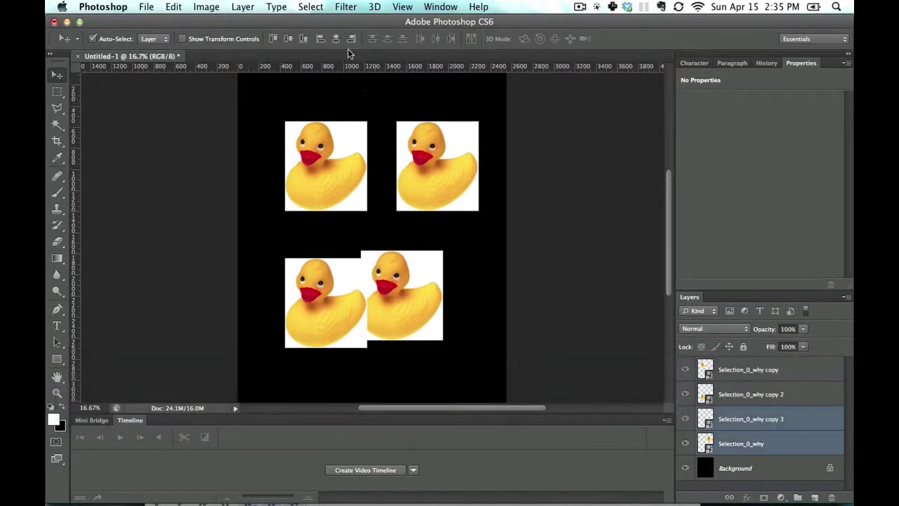
left_click(350, 40)
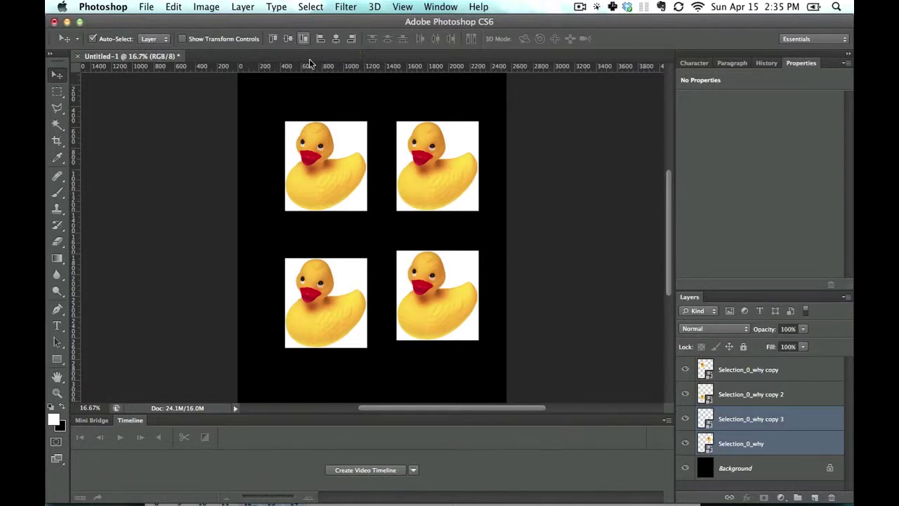
Select the two upper ducks and the lower-right duck, and distribute them by horizontal centers and by bottom edges.
left_click(572, 267)
left_click(345, 169)
left_click(430, 176, "shift")
left_click(450, 296, "shift")
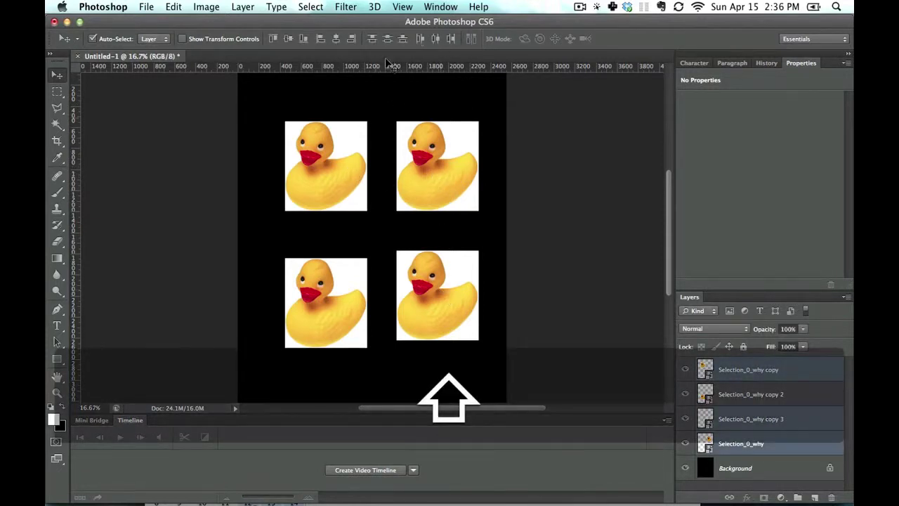
left_click(436, 38)
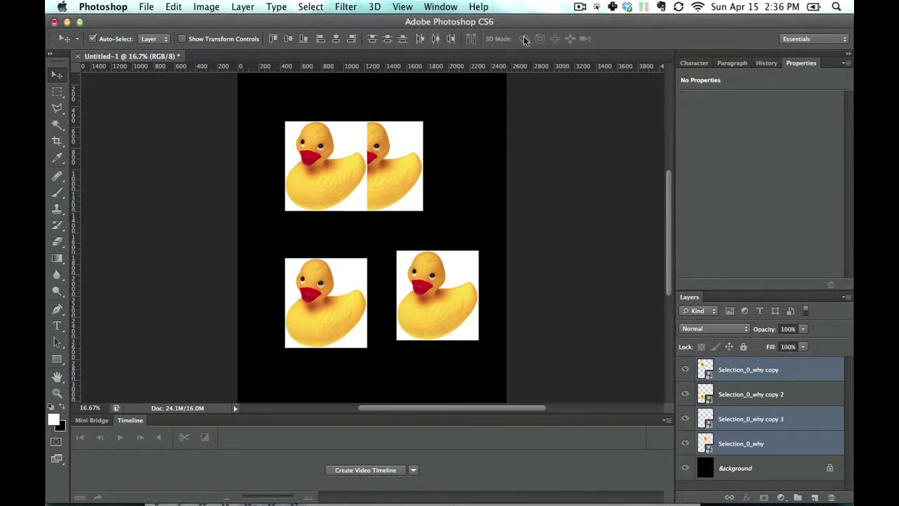
left_click(403, 40)
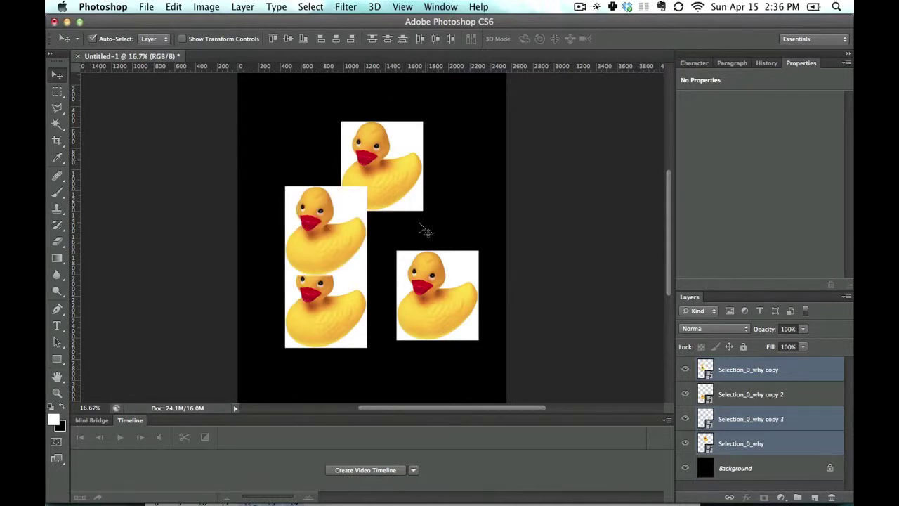
Spread the overlapping ducks apart so that one sits at the upper left and one at the upper right.
left_click_drag(302, 227, 449, 178)
left_click_drag(377, 137, 321, 130)
left_click_drag(448, 194, 456, 192)
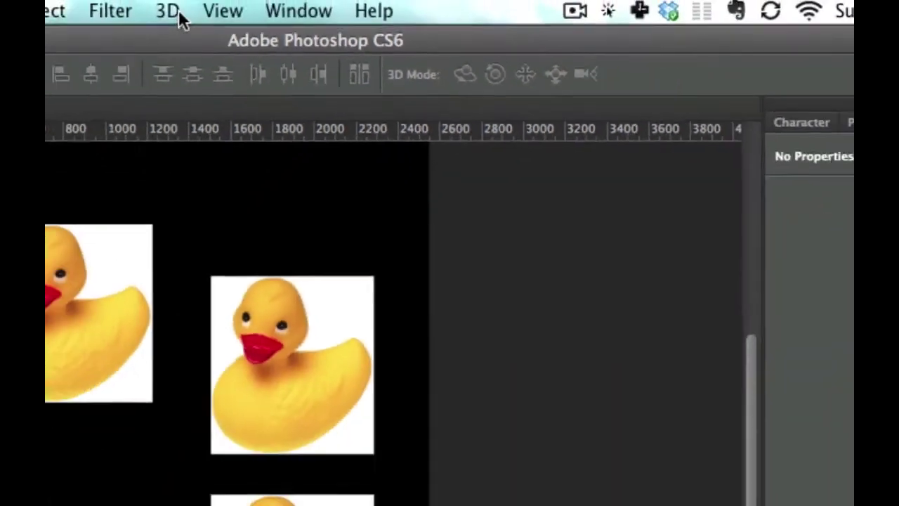
Create a postcard mesh from the upper-right duck's layer, and rotate and shift it in 3D space.
left_click(177, 14)
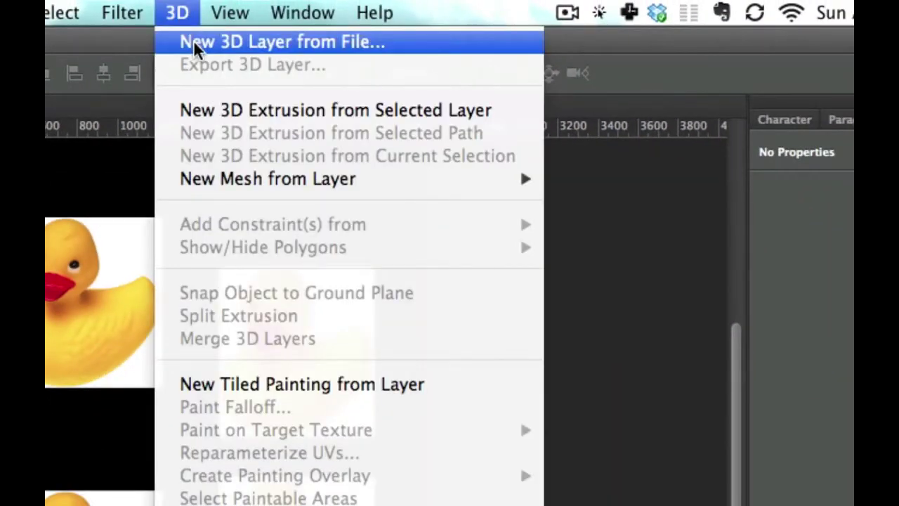
mouse_move(313, 186)
left_click(623, 182)
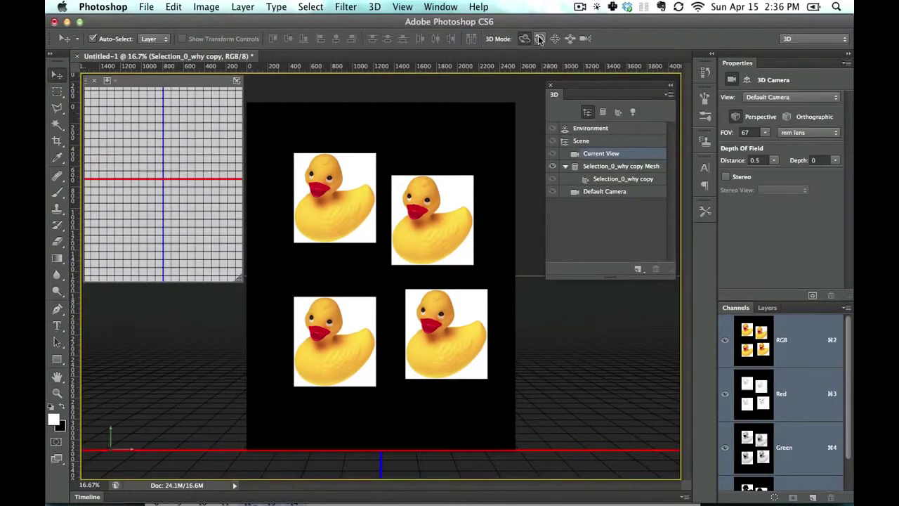
left_click_drag(426, 203, 531, 57)
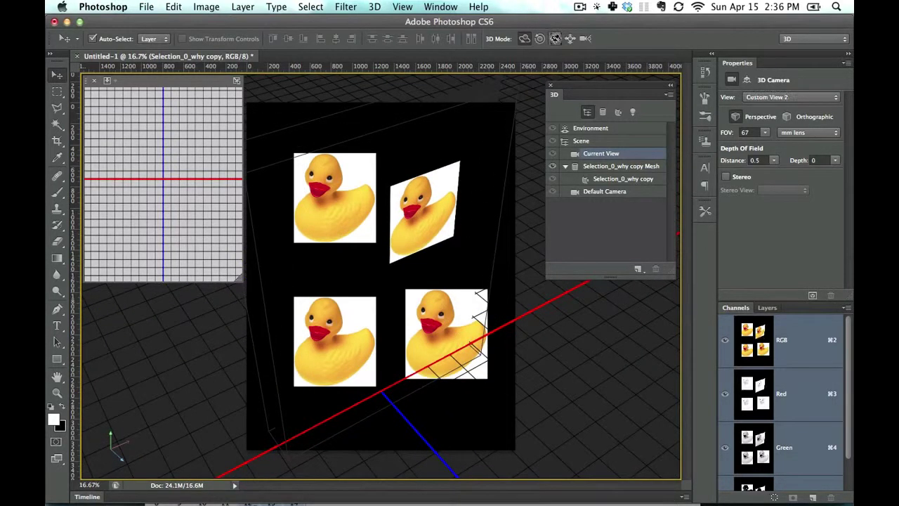
left_click_drag(420, 220, 446, 210)
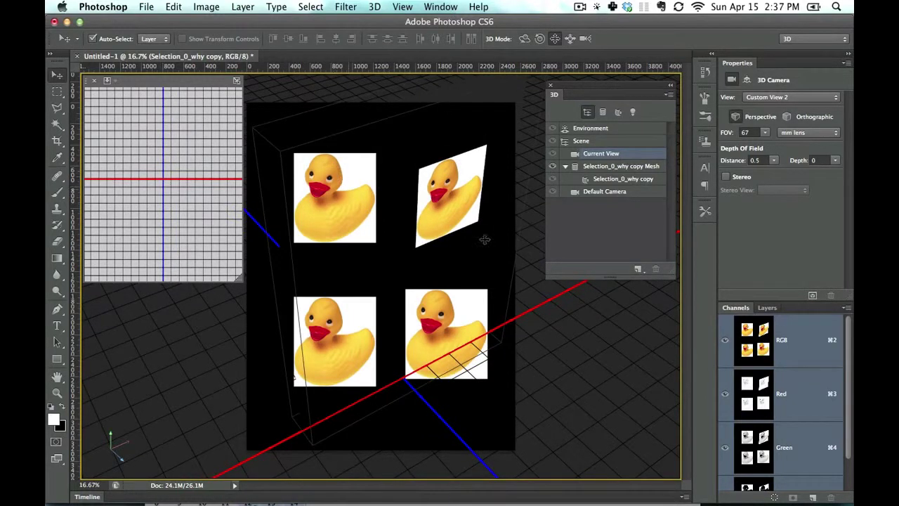
Show the layers, collapse the 3D duck layer's texture entries, and move the upper-left duck down slightly.
left_click(767, 308)
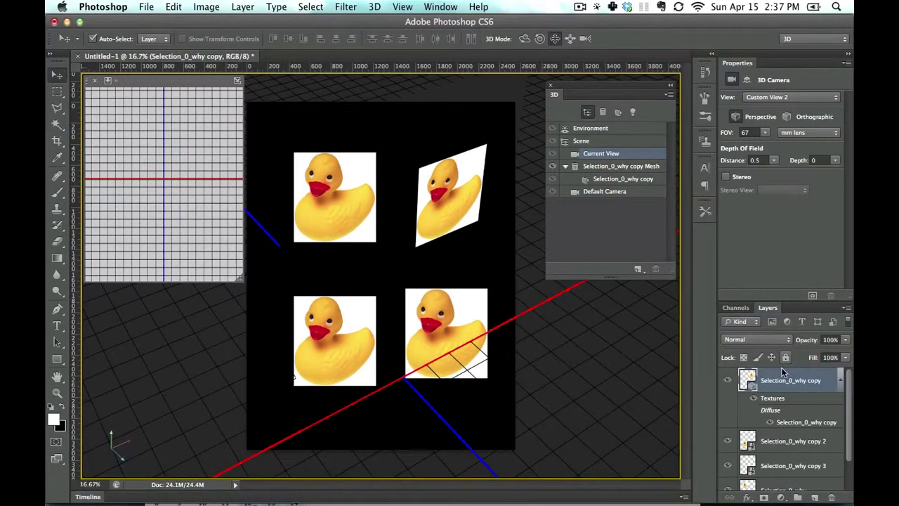
left_click(841, 380)
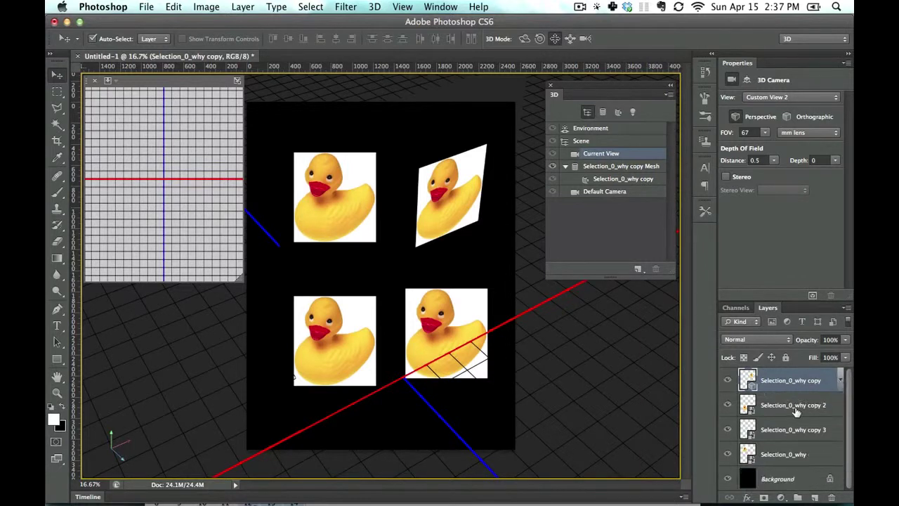
left_click(793, 406)
mouse_move(325, 207)
left_mouse_down()
mouse_move(323, 190)
mouse_move(326, 219)
left_mouse_up()
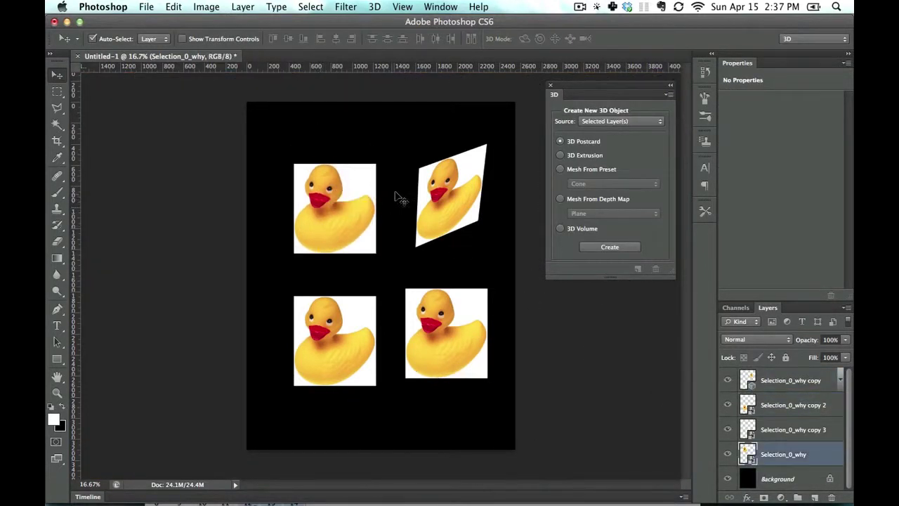
Switch between the 3D duck and the flat duck layers, and move the three flat ducks closer together.
left_click(447, 195)
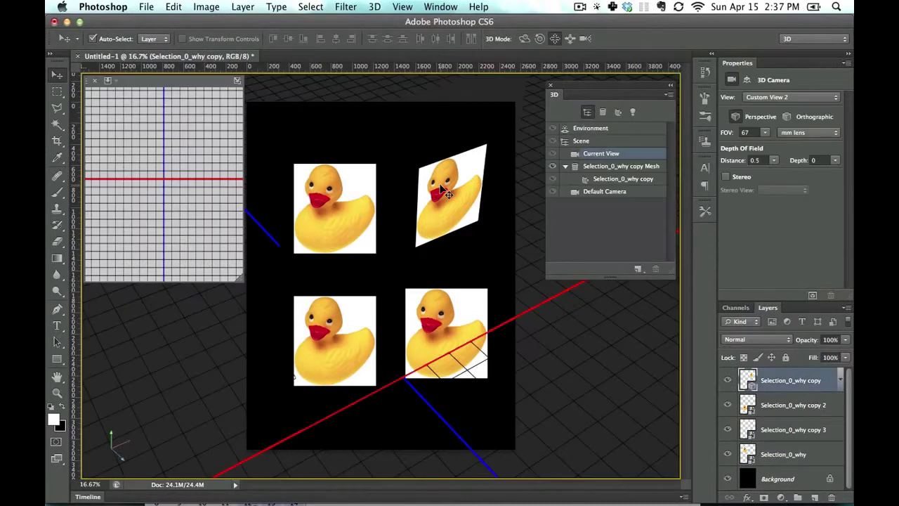
left_click(331, 204)
left_click(787, 408)
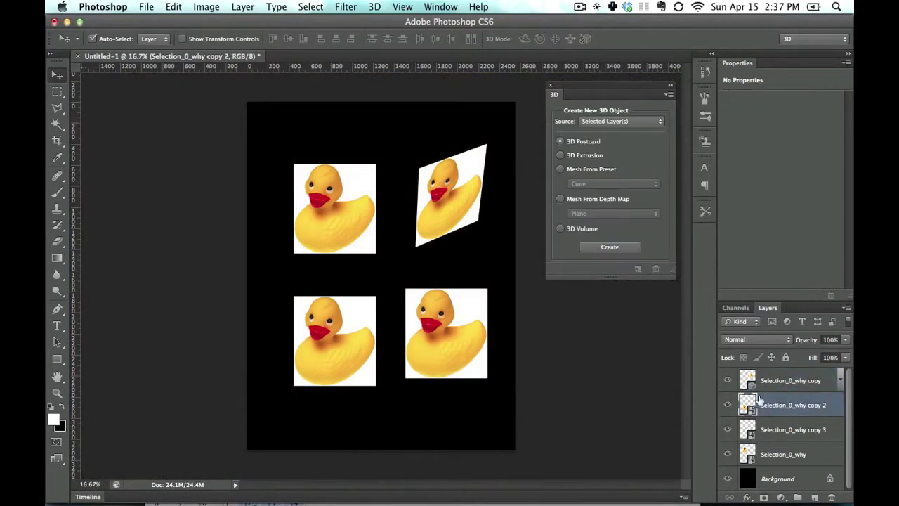
left_click_drag(344, 209, 337, 231)
left_click_drag(345, 323, 338, 302)
left_click_drag(432, 325, 415, 312)
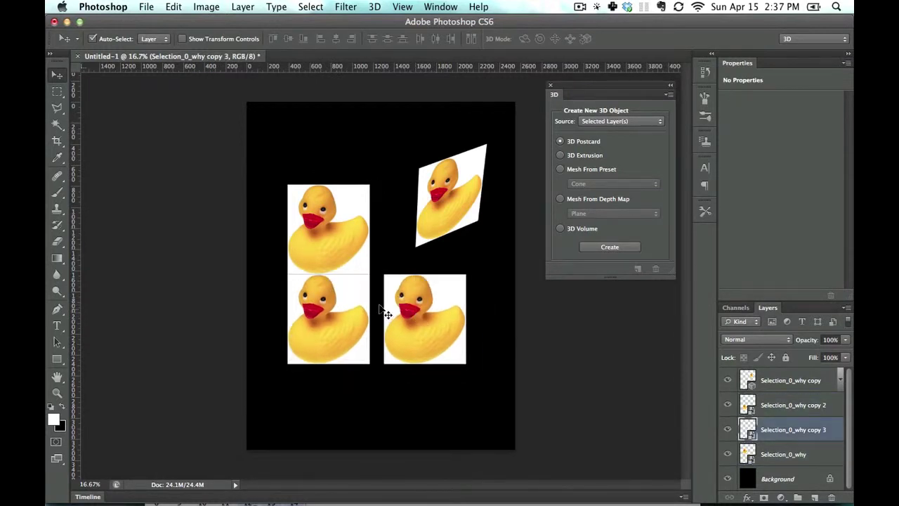
Duplicate the upper-left flat duck up and to the right, and shift the lower-left duck slightly down and left.
left_click_drag(333, 238, 366, 184)
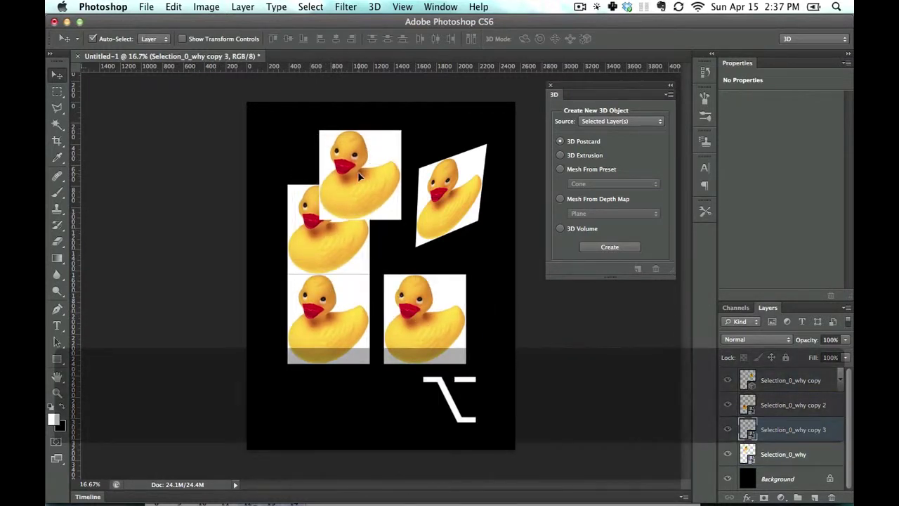
mouse_move(355, 340)
left_mouse_down()
mouse_move(373, 341)
mouse_move(382, 371)
mouse_move(344, 349)
left_mouse_up()
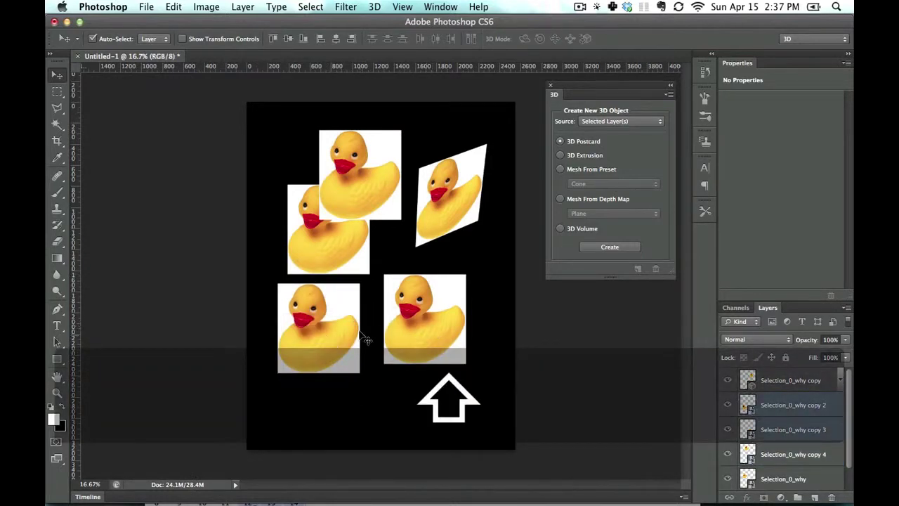
left_click(334, 314)
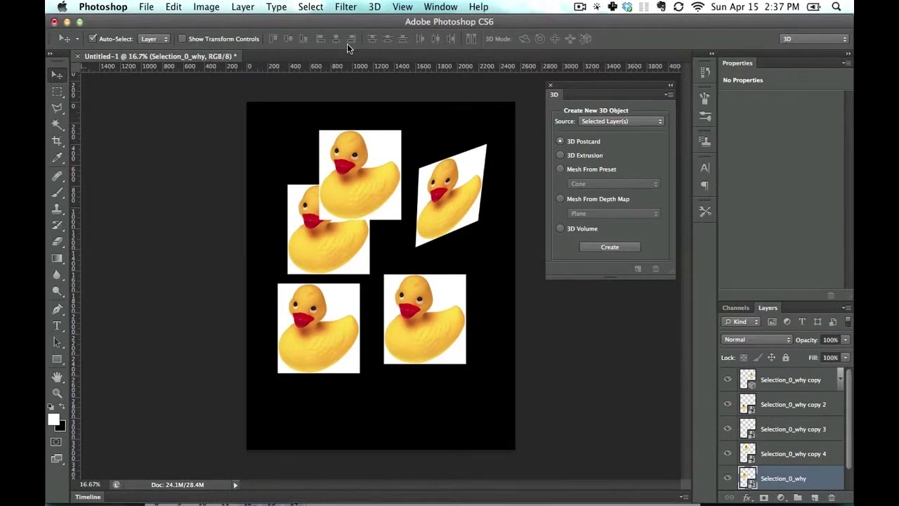
Show the transform controls and distort the original duck, moved slightly left, by pulling its upper-right corner far right and down.
left_click(183, 39)
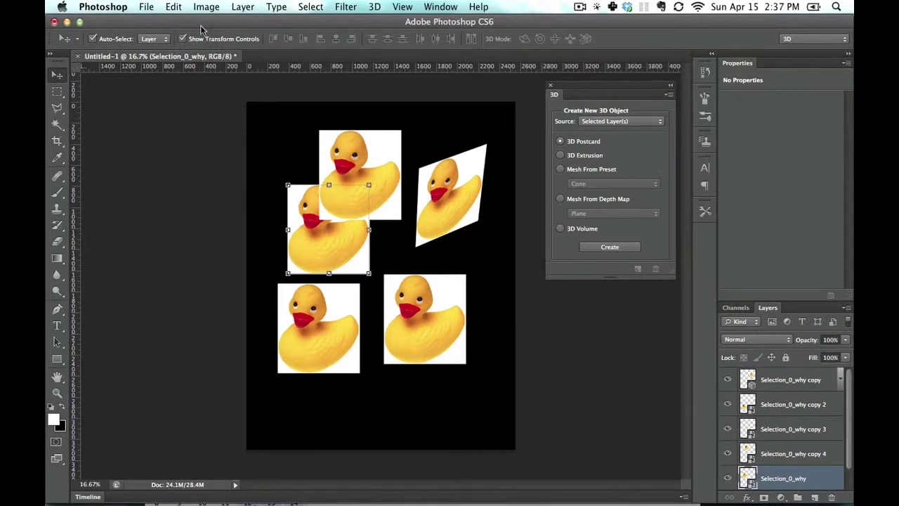
mouse_move(350, 257)
left_mouse_down()
mouse_move(355, 265)
mouse_move(340, 256)
left_mouse_up()
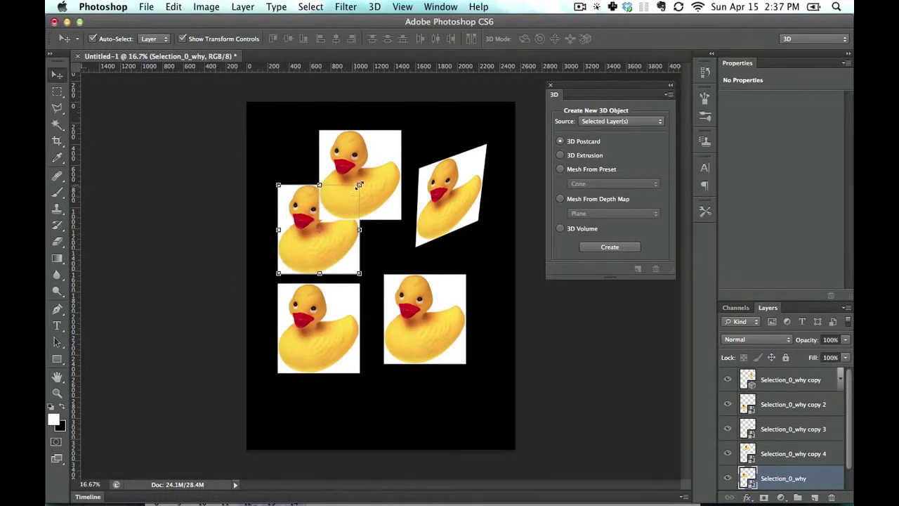
left_click_drag(358, 186, 422, 180)
key("super+z")
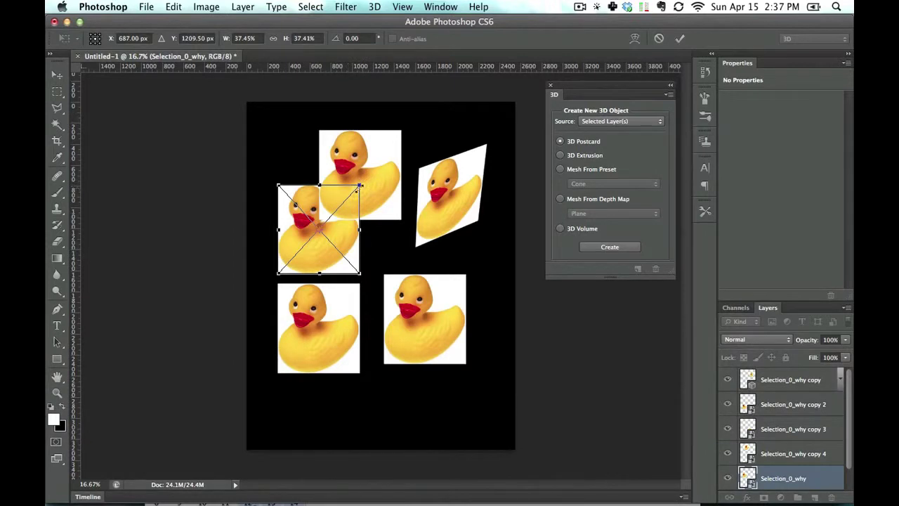
key("super")
left_click_drag(359, 186, 424, 215)
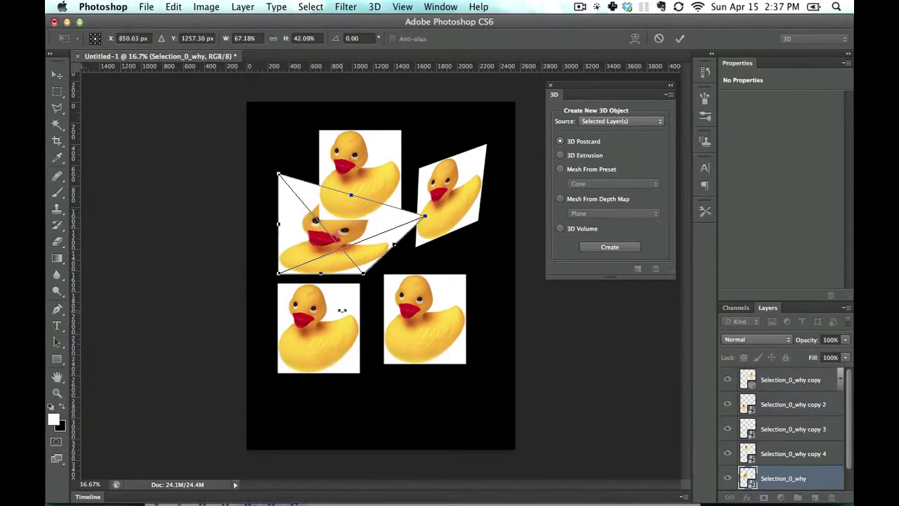
key("Return")
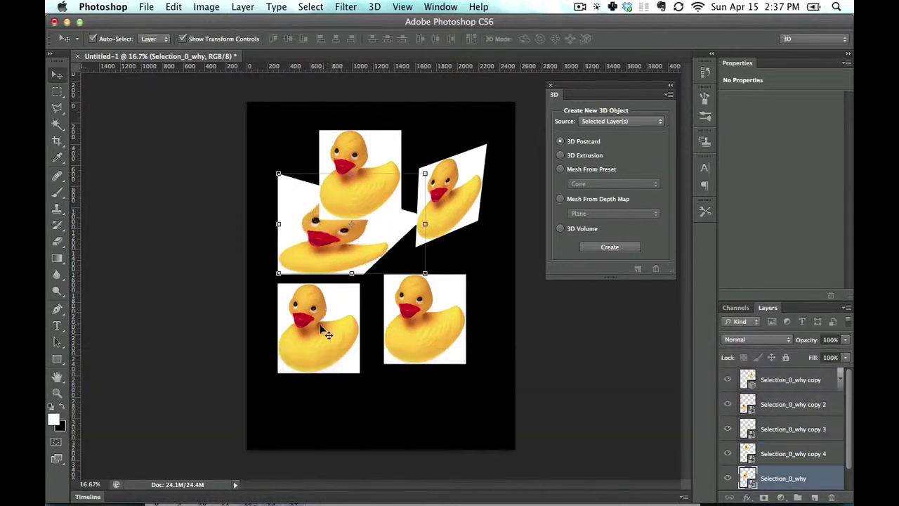
Enlarge the lower-left duck to about 77% width and 53% height, shift it slightly right, and apply the transform.
left_click(329, 326)
left_click_drag(329, 327, 338, 344)
left_click_drag(370, 300, 424, 271)
key("alt")
key("super")
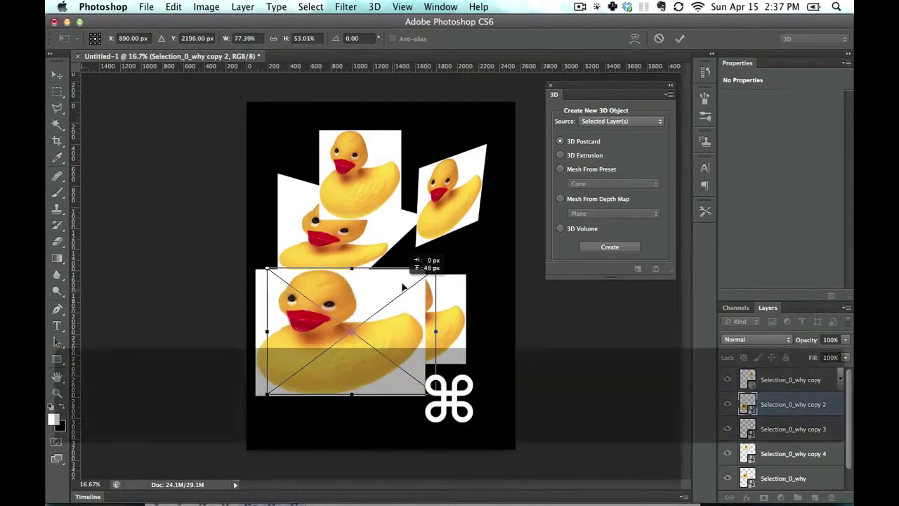
key("Return")
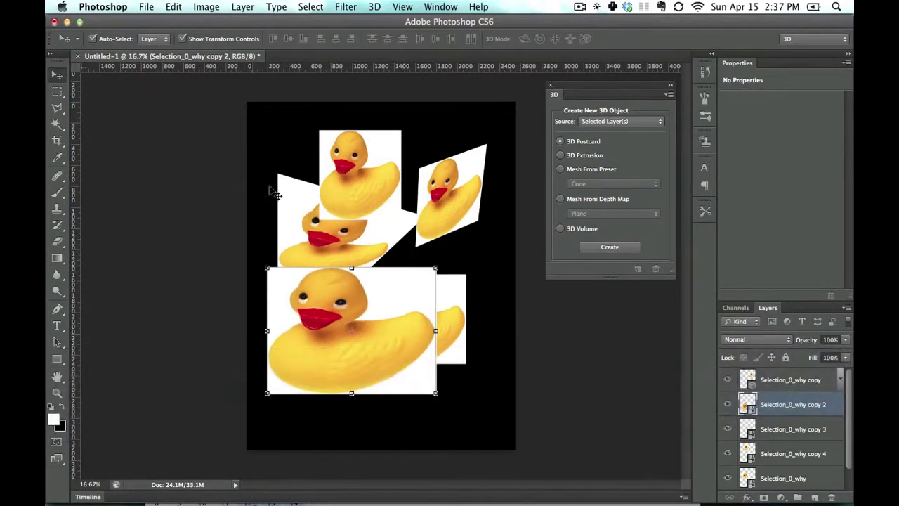